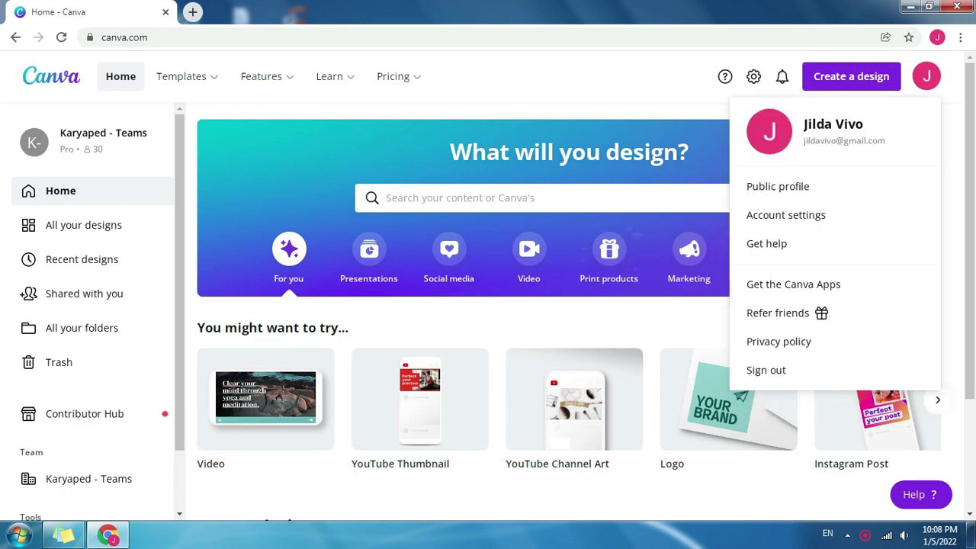
- Dismiss the account dropdown to reveal the Canva home page's design options
{"action": "key", "text": "Escape"}
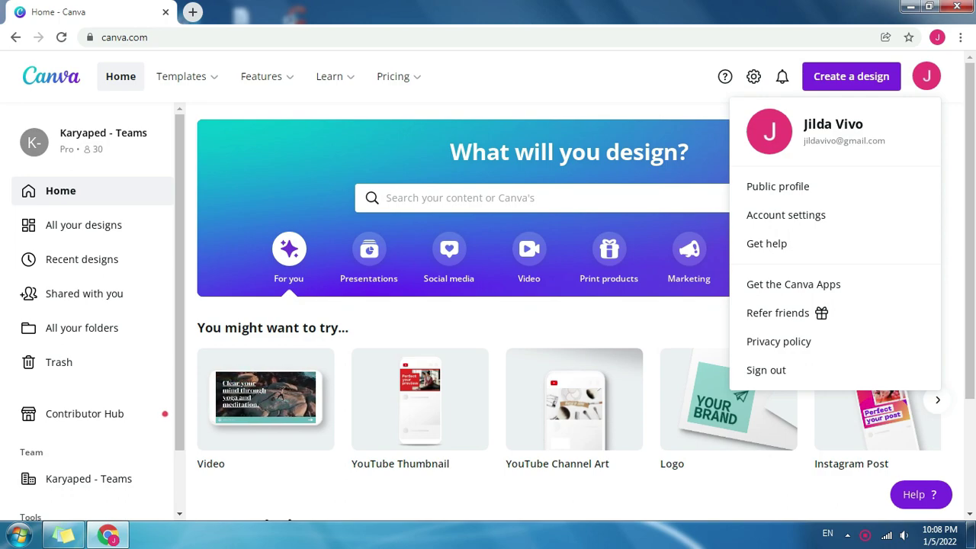
{"action": "key", "text": "Escape"}
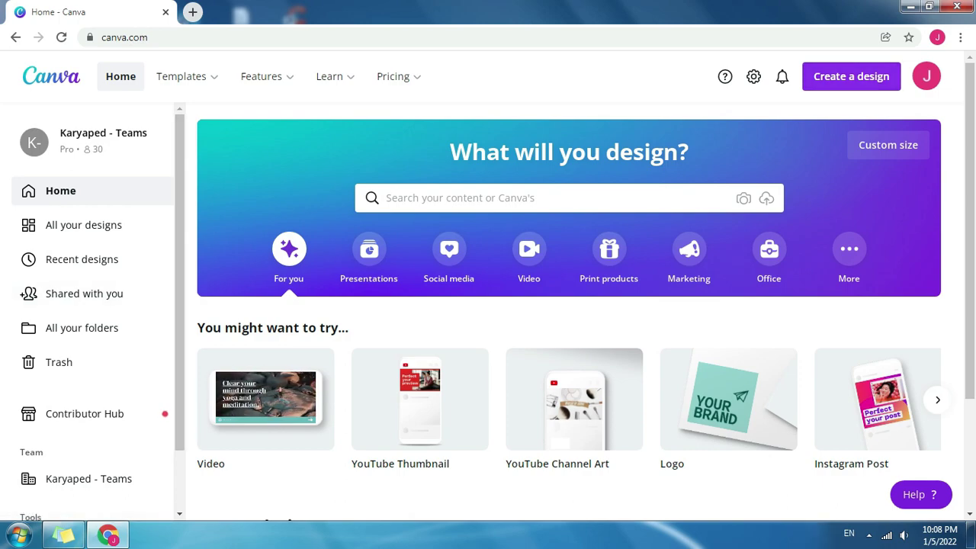
- Create a new blank Video design (1920 × 1080 px) and browse its video templates
{"action": "left_click", "coordinate": [850, 76]}
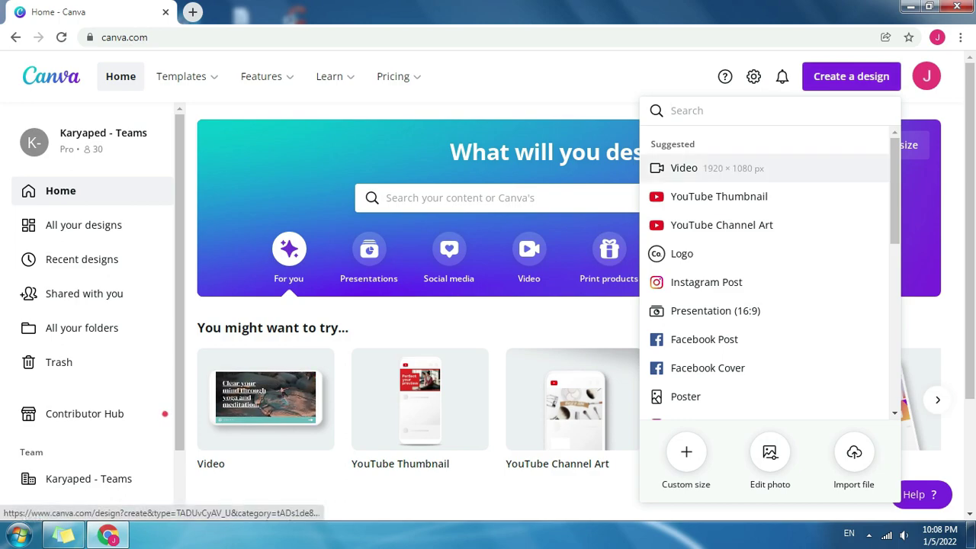
{"action": "scroll", "coordinate": [766, 267], "scroll_direction": "down", "scroll_amount": 6}
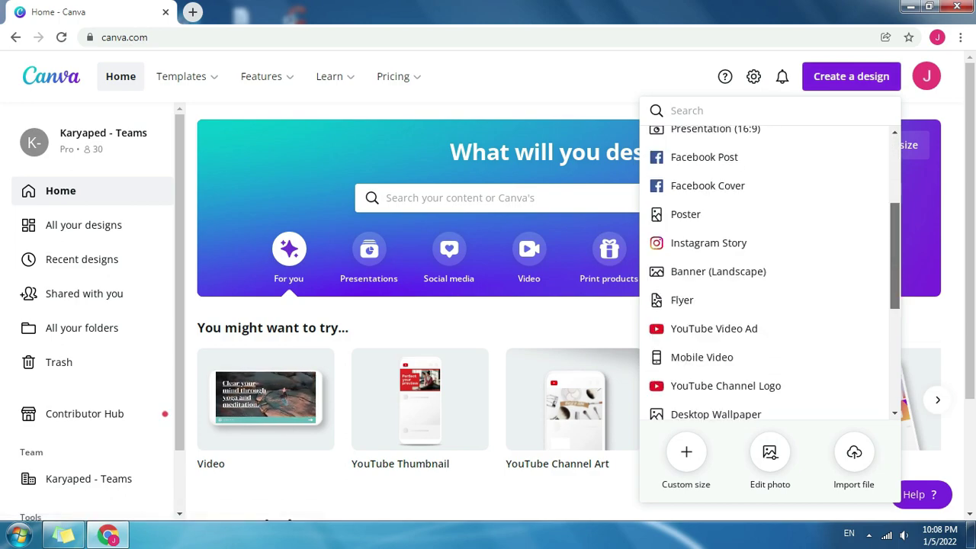
{"action": "scroll", "coordinate": [765, 172], "scroll_direction": "up", "scroll_amount": 6}
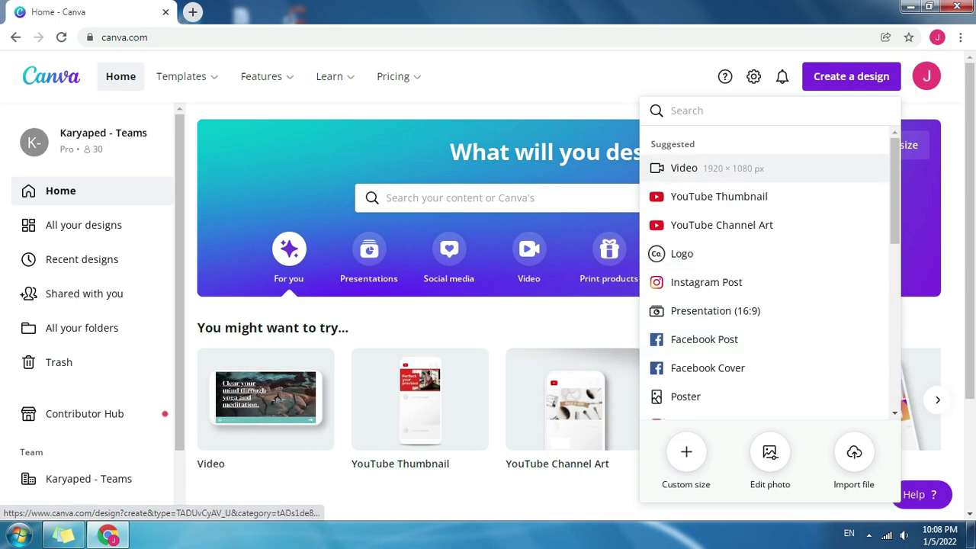
{"action": "left_click", "coordinate": [684, 168]}
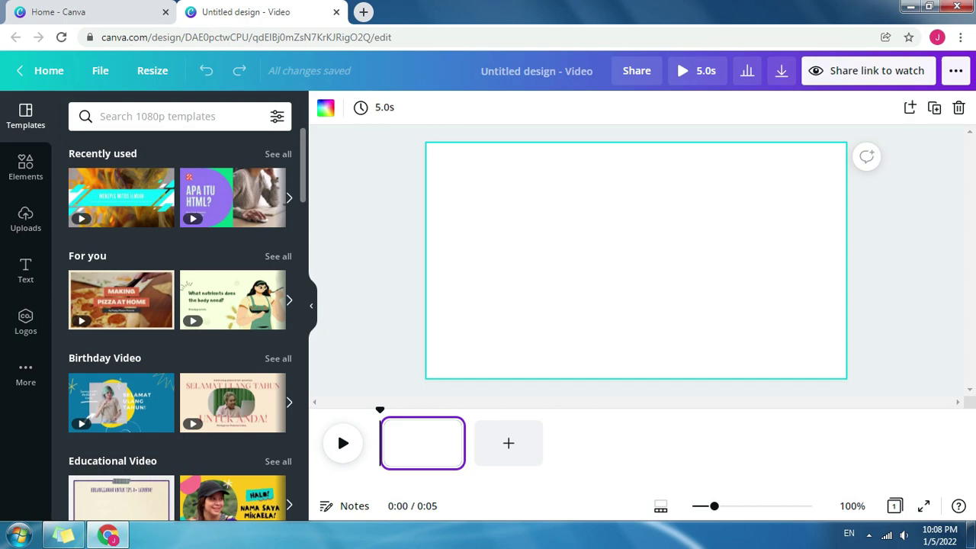
{"action": "scroll", "coordinate": [187, 320], "scroll_direction": "down", "scroll_amount": 5}
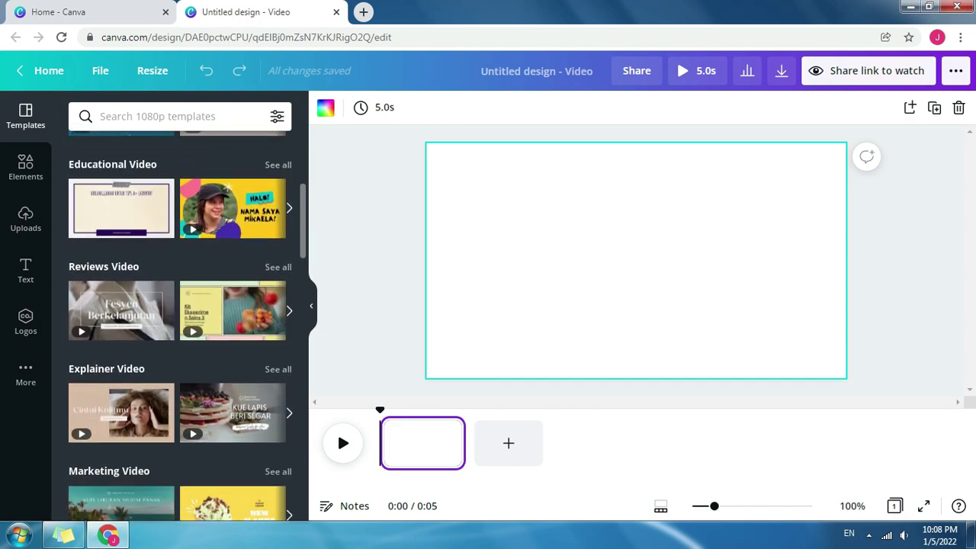
{"action": "scroll", "coordinate": [187, 320], "scroll_direction": "down", "scroll_amount": 3}
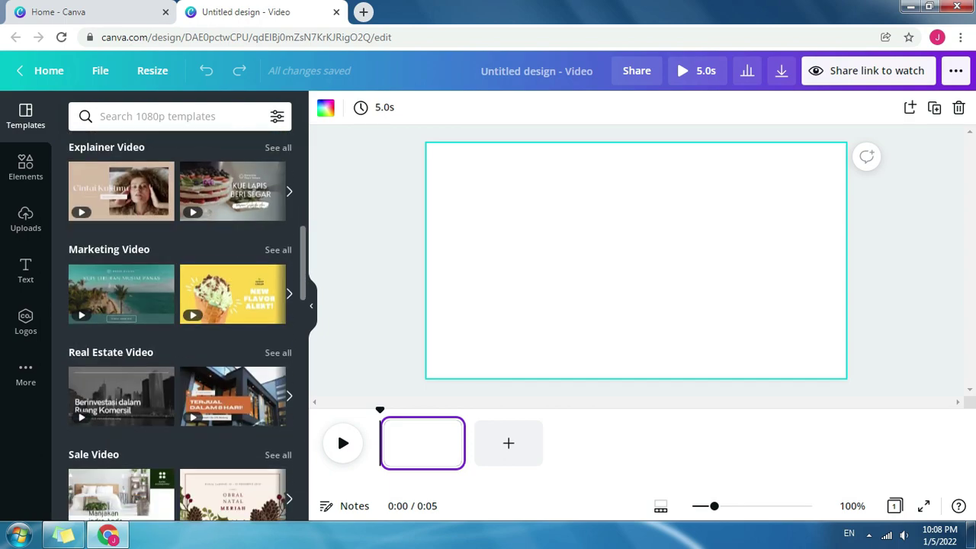
{"action": "scroll", "coordinate": [187, 320], "scroll_direction": "down", "scroll_amount": 2}
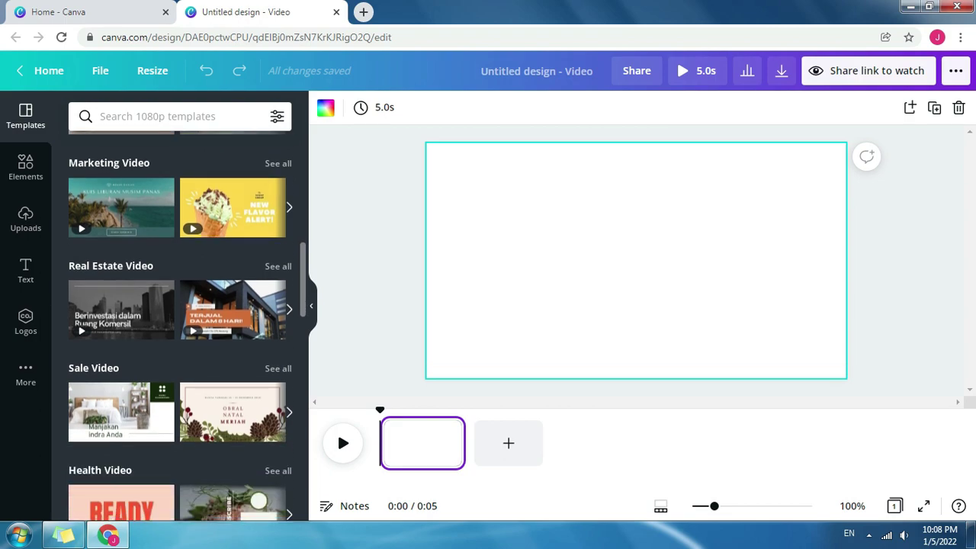
{"action": "left_click", "coordinate": [103, 116]}
- Search the video templates for 'masakan' and scroll through the results
{"action": "type", "text": "masakan"}
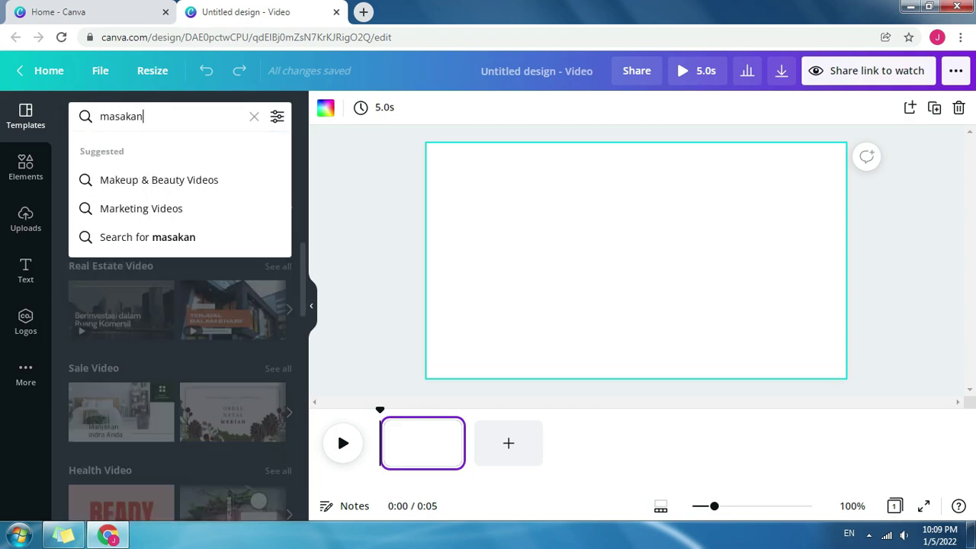
{"action": "key", "text": "Return"}
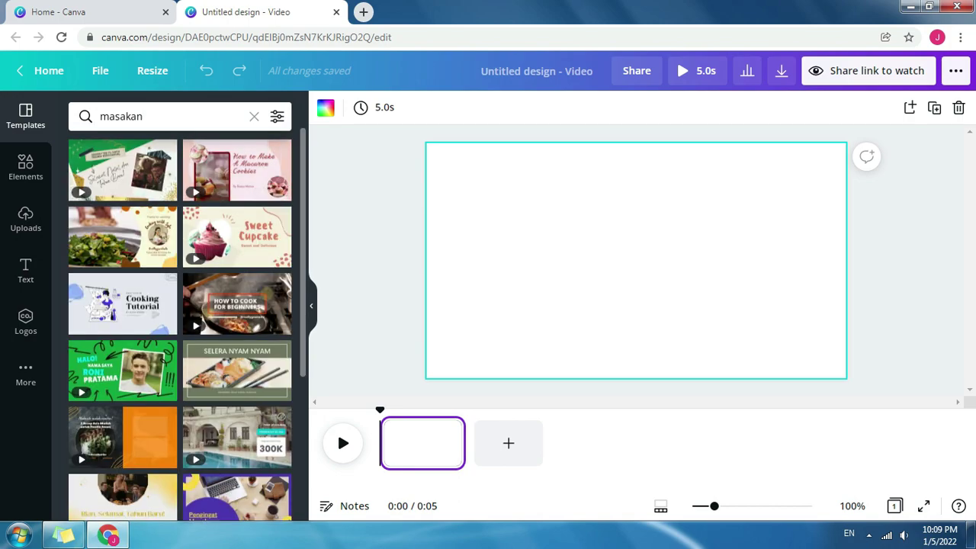
{"action": "scroll", "coordinate": [180, 320], "scroll_direction": "down", "scroll_amount": 3}
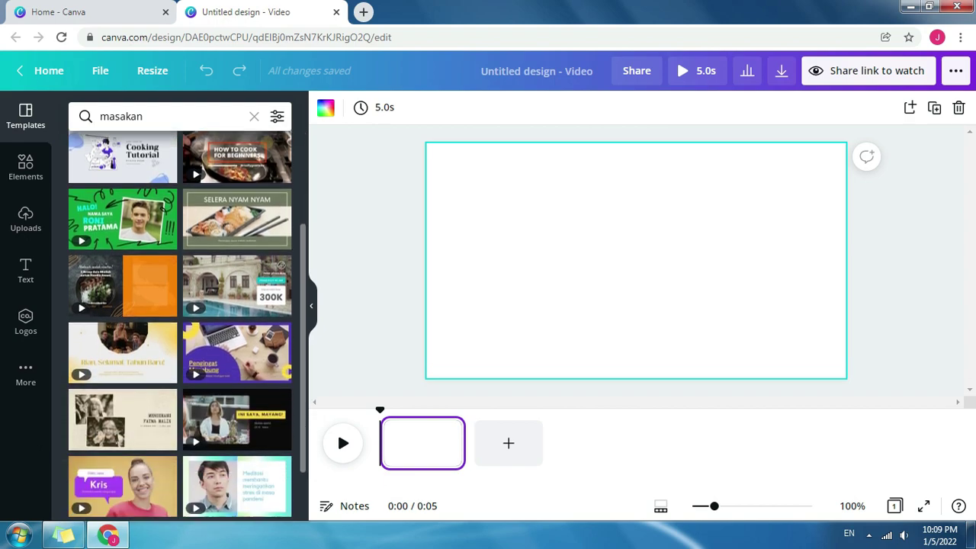
{"action": "scroll", "coordinate": [180, 323], "scroll_direction": "down", "scroll_amount": 5}
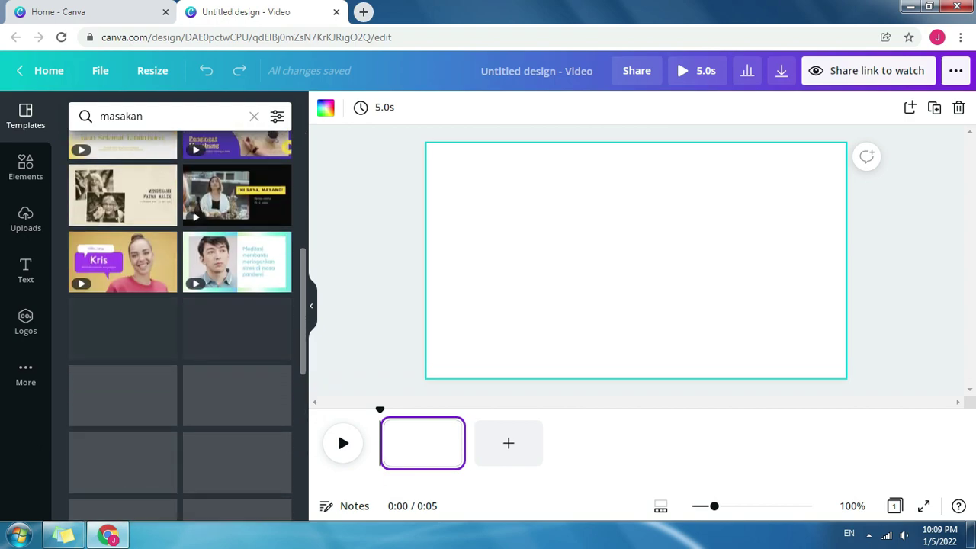
{"action": "scroll", "coordinate": [180, 326], "scroll_direction": "down", "scroll_amount": 3}
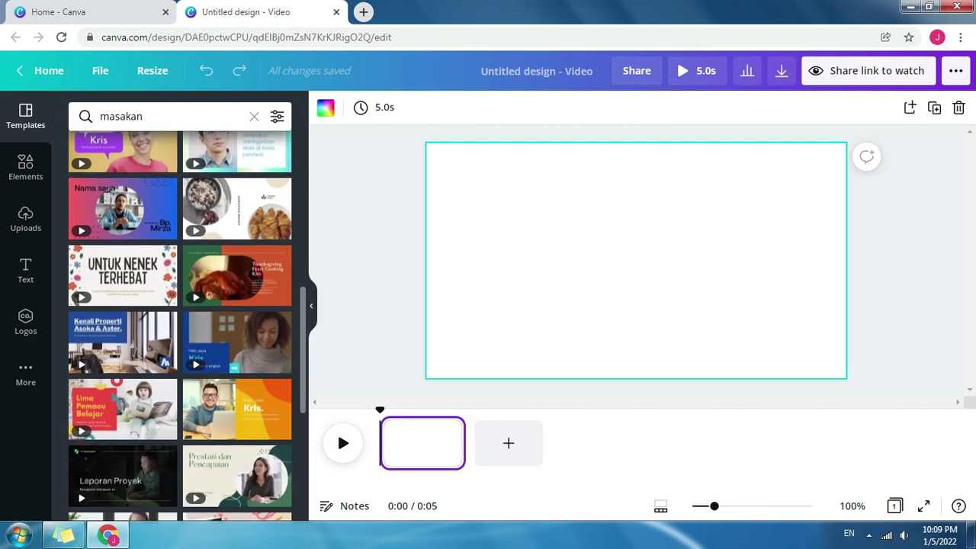
{"action": "scroll", "coordinate": [180, 327], "scroll_direction": "down", "scroll_amount": 3}
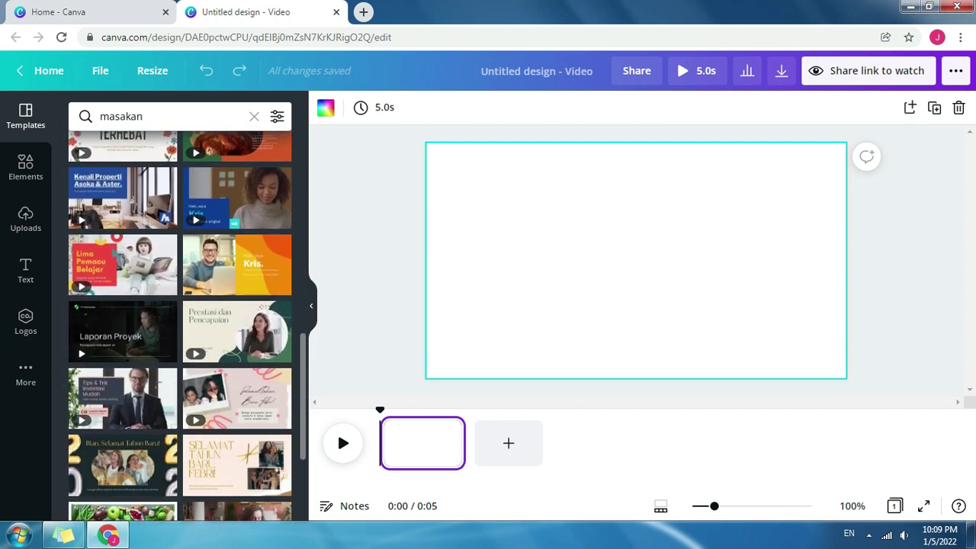
{"action": "scroll", "coordinate": [180, 327], "scroll_direction": "down", "scroll_amount": 3}
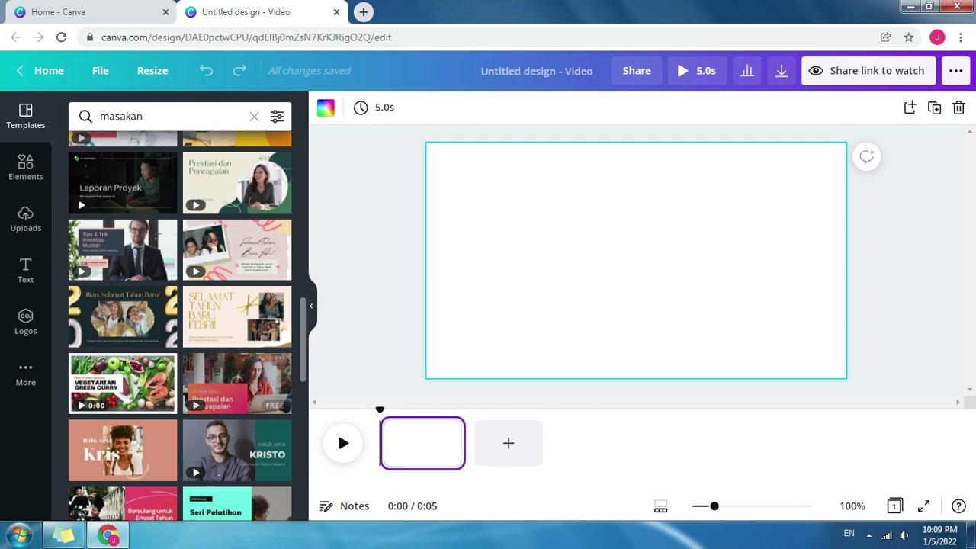
- Apply the 'How to Cook for Beginners' template to the video page
{"action": "mouse_move", "coordinate": [122, 383]}
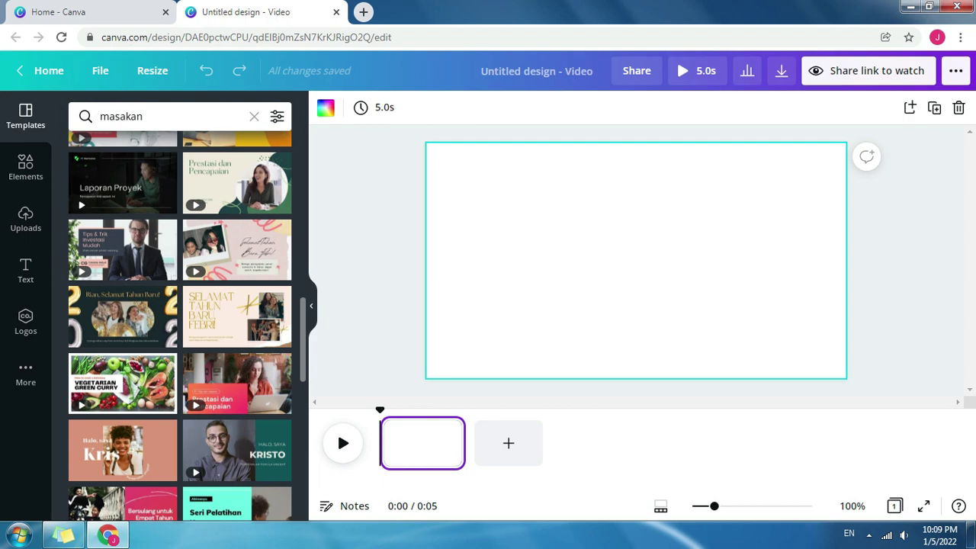
{"action": "scroll", "coordinate": [180, 326], "scroll_direction": "down", "scroll_amount": 4}
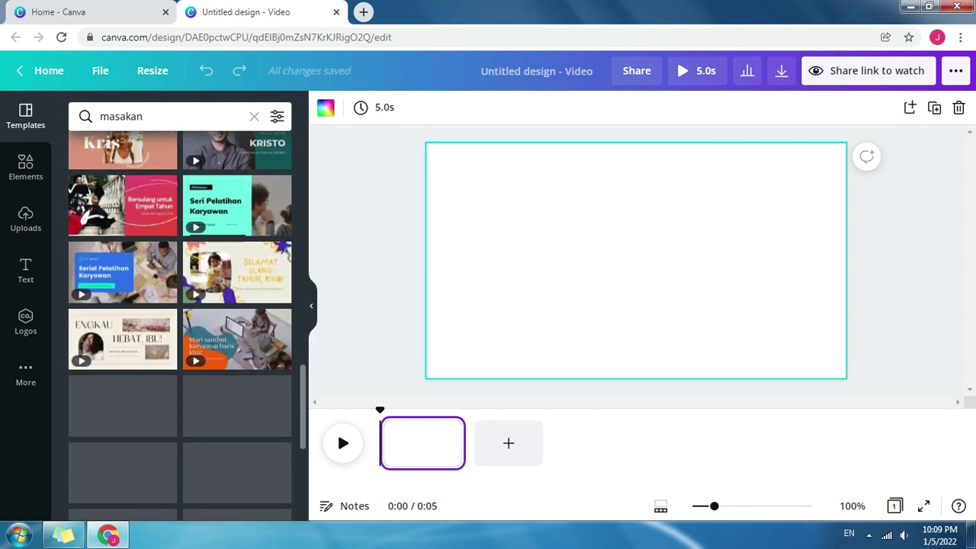
{"action": "scroll", "coordinate": [180, 325], "scroll_direction": "down", "scroll_amount": 2}
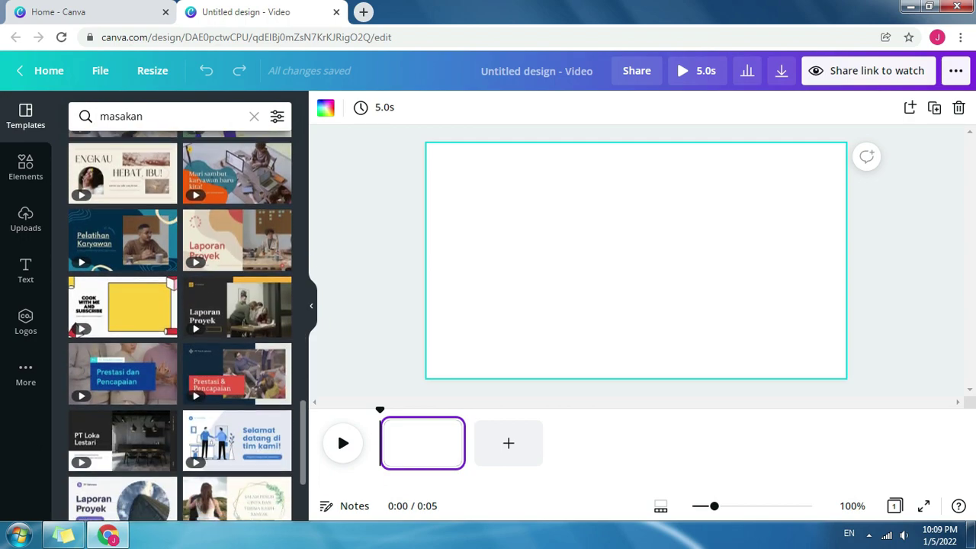
{"action": "scroll", "coordinate": [180, 326], "scroll_direction": "down", "scroll_amount": 4}
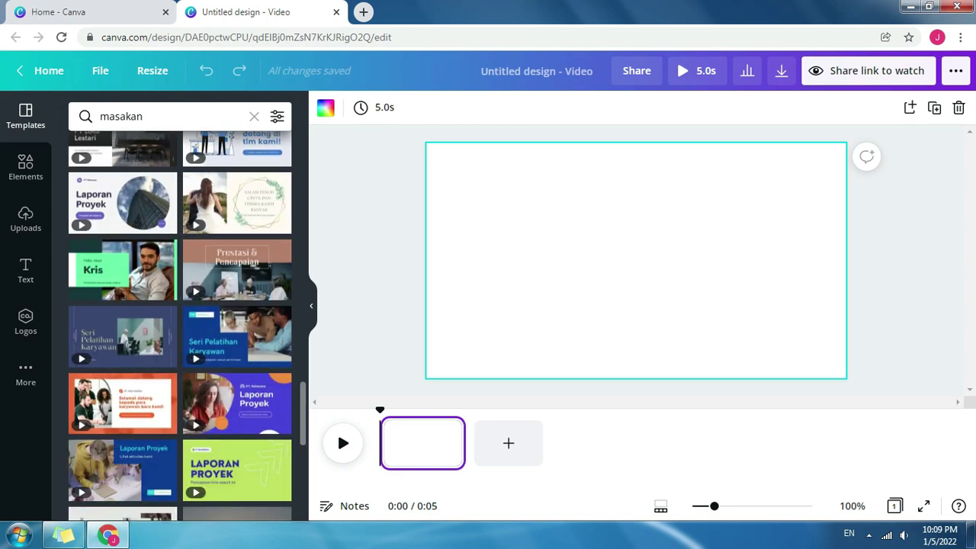
{"action": "scroll", "coordinate": [180, 325], "scroll_direction": "down", "scroll_amount": 2}
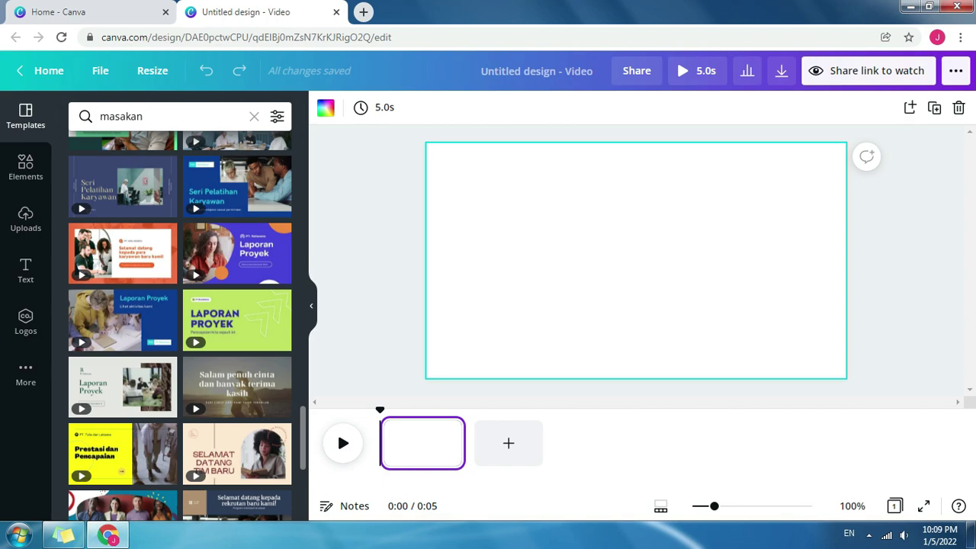
{"action": "scroll", "coordinate": [180, 325], "scroll_direction": "down", "scroll_amount": 3}
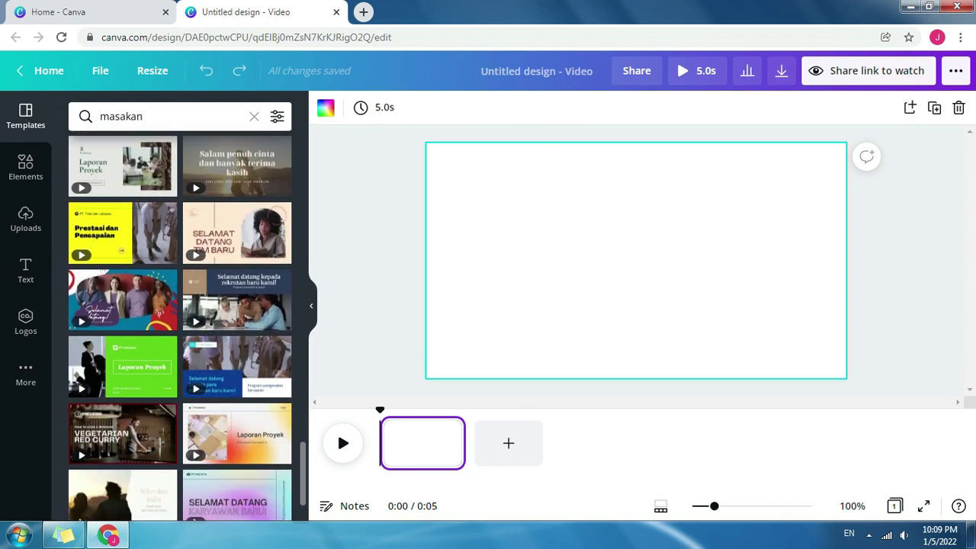
{"action": "scroll", "coordinate": [180, 326], "scroll_direction": "down", "scroll_amount": 3}
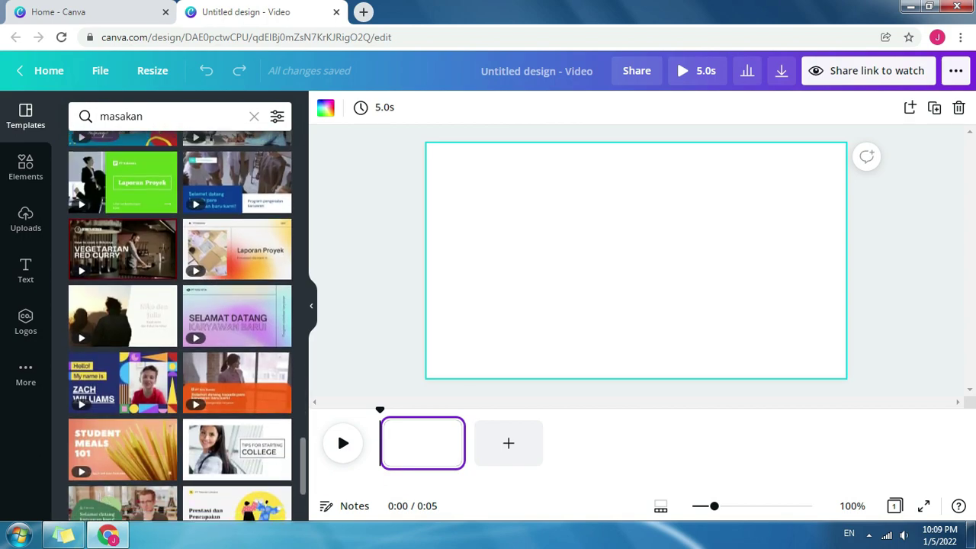
{"action": "scroll", "coordinate": [180, 326], "scroll_direction": "down", "scroll_amount": 3}
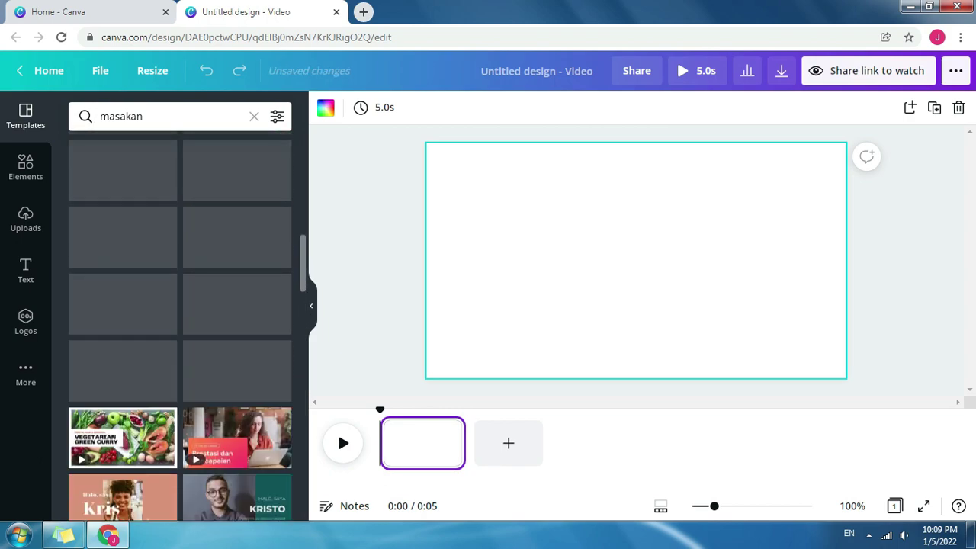
{"action": "scroll", "coordinate": [180, 326], "scroll_direction": "up", "scroll_amount": 2}
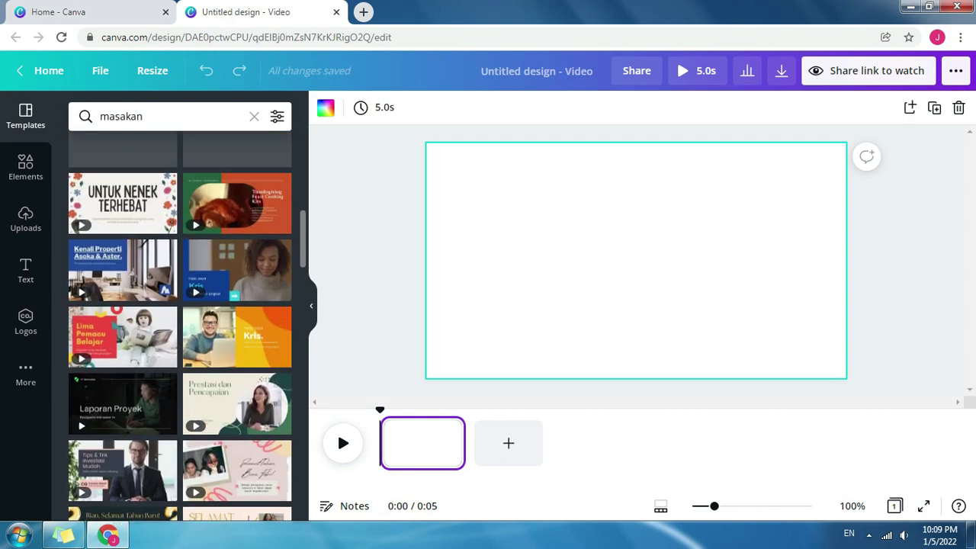
{"action": "scroll", "coordinate": [180, 326], "scroll_direction": "up", "scroll_amount": 5}
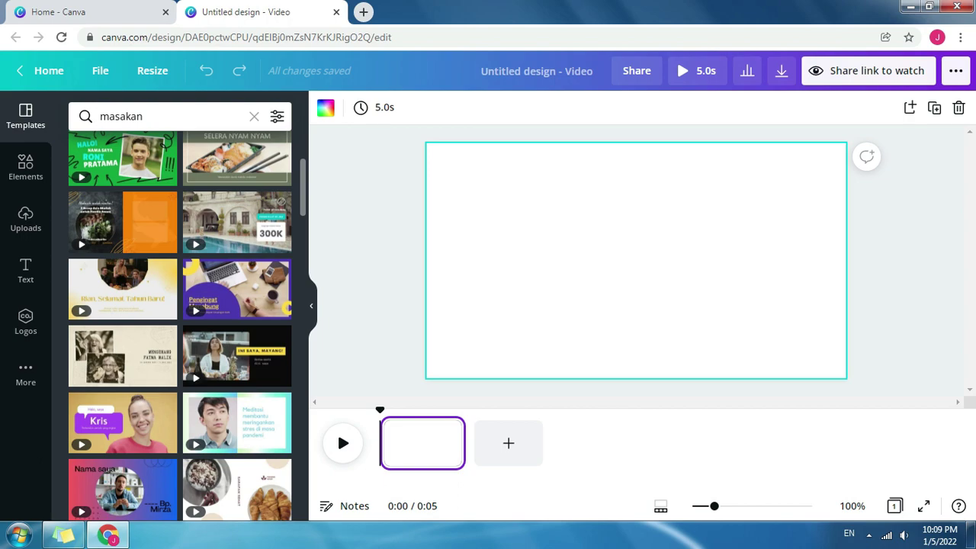
{"action": "scroll", "coordinate": [180, 327], "scroll_direction": "up", "scroll_amount": 3}
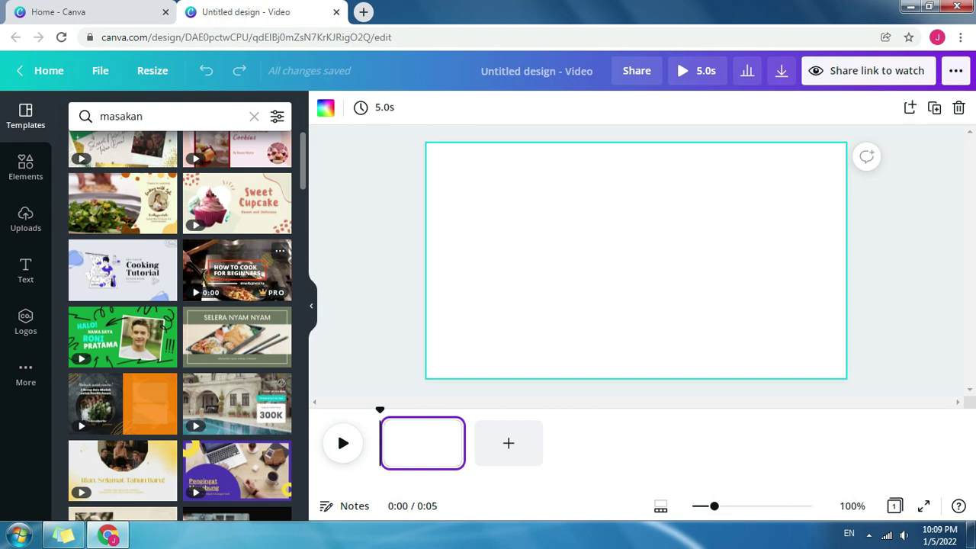
{"action": "left_click", "coordinate": [236, 270]}
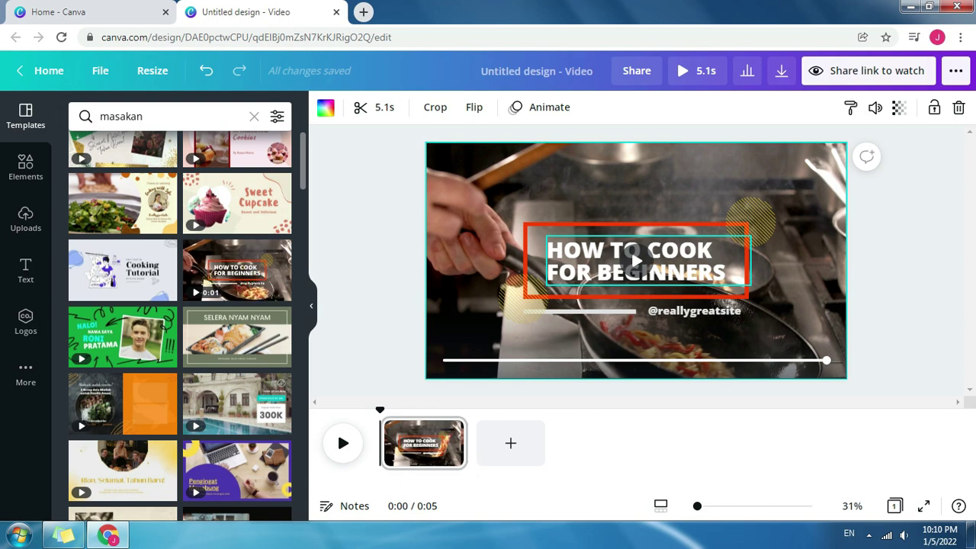
- Replace the HOW TO COOK FOR BEGINNERS headline with the creator's name on two lines
{"action": "double_click", "coordinate": [636, 261]}
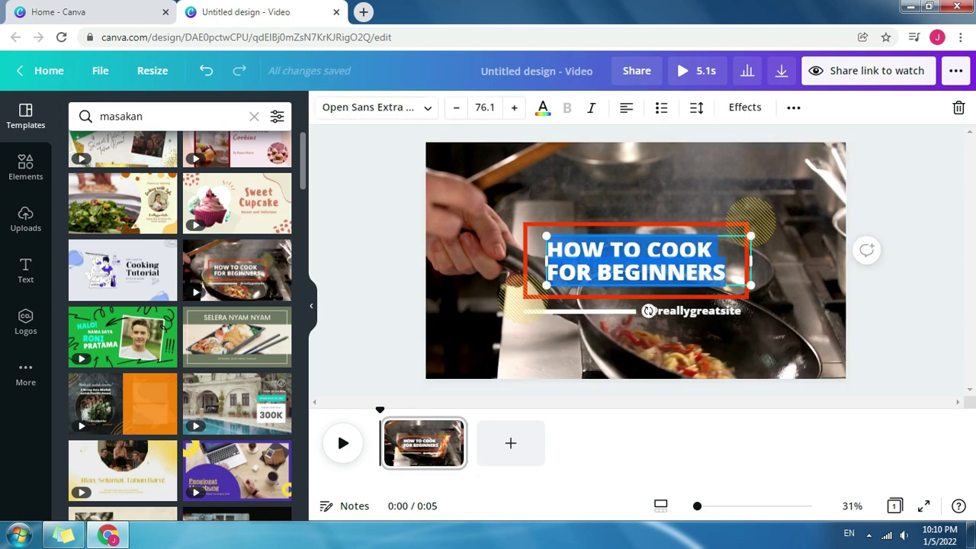
{"action": "type", "text": "SU"}
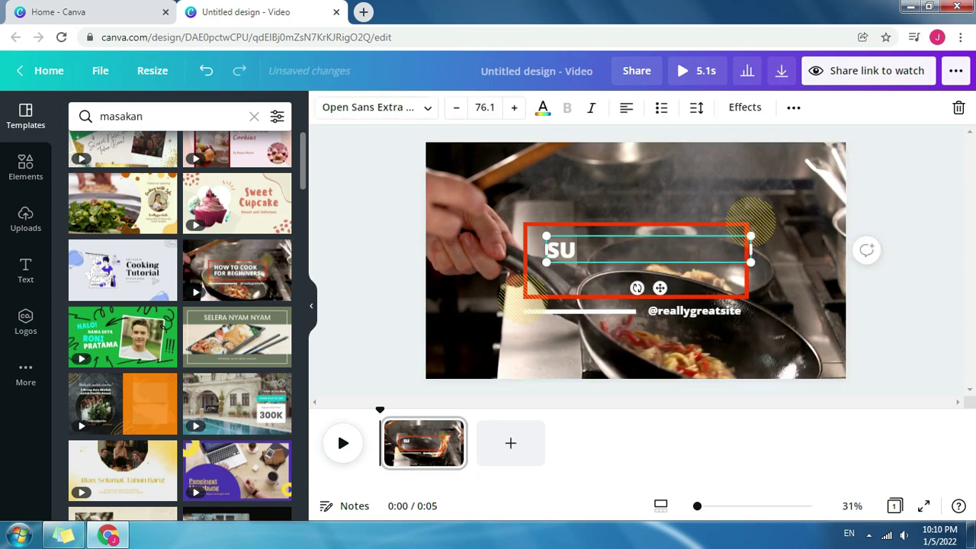
{"action": "type", "text": "PRIANDI"}
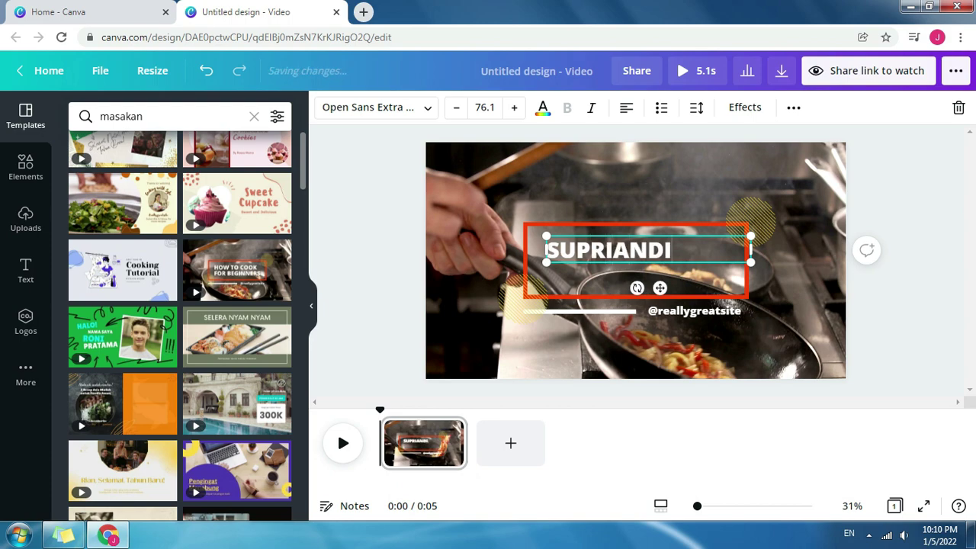
{"action": "key", "text": "Return"}
{"action": "type", "text": "A"}
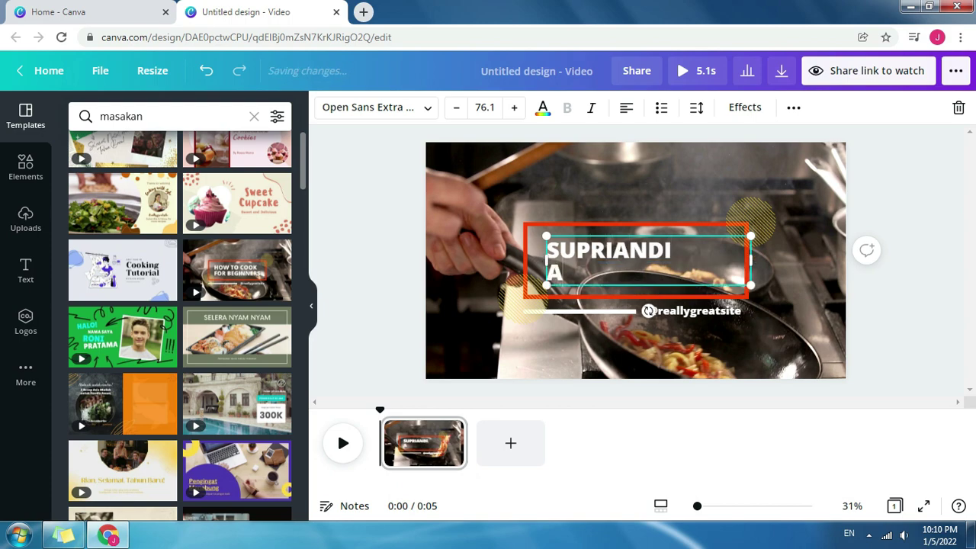
{"action": "type", "text": "Z"}
{"action": "key", "text": "BackSpace"}
{"action": "type", "text": "ZPAR"}
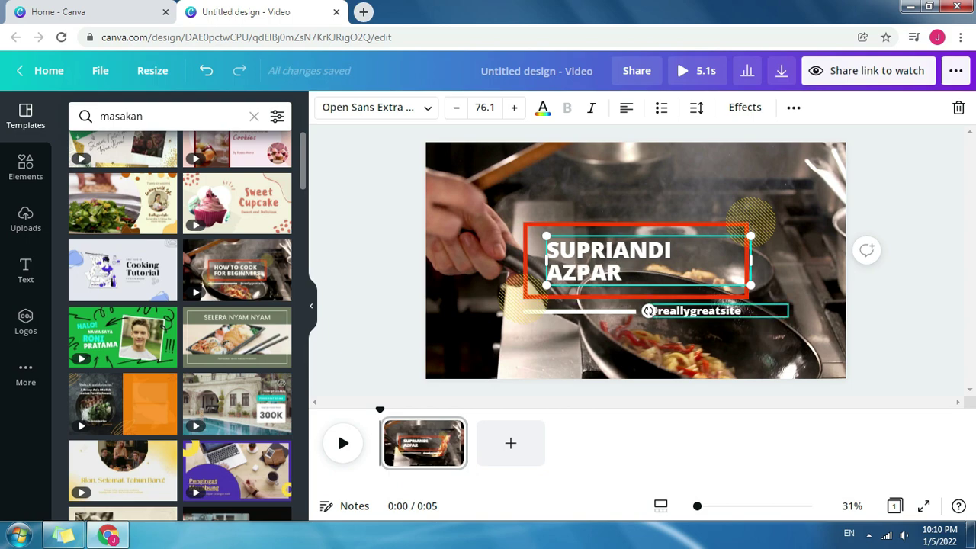
{"action": "double_click", "coordinate": [694, 310]}
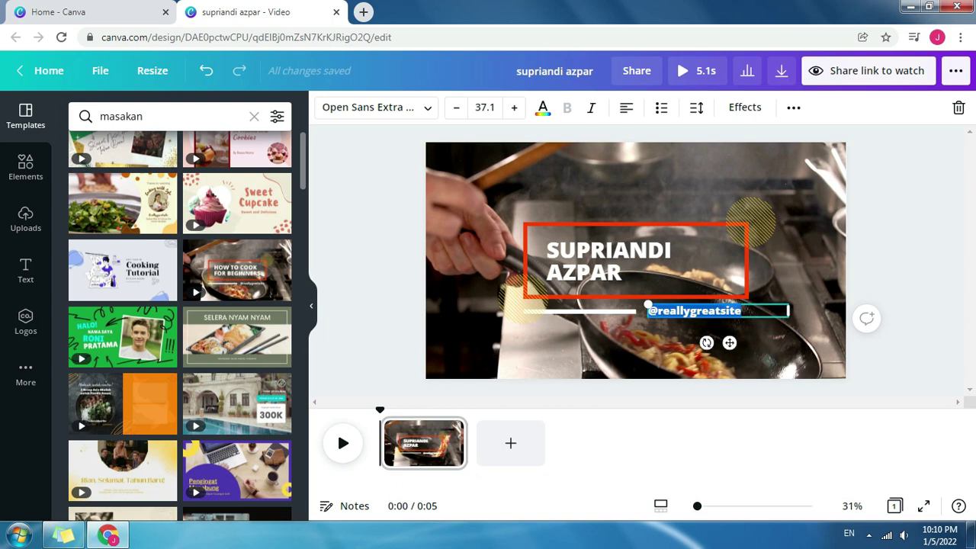
{"action": "type", "text": "chanel"}
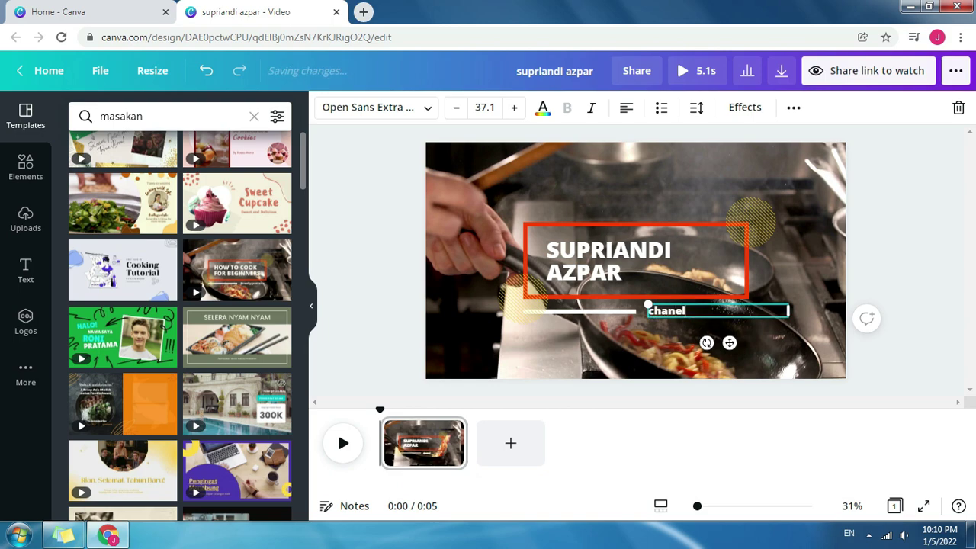
{"action": "type", "text": " tutorial"}
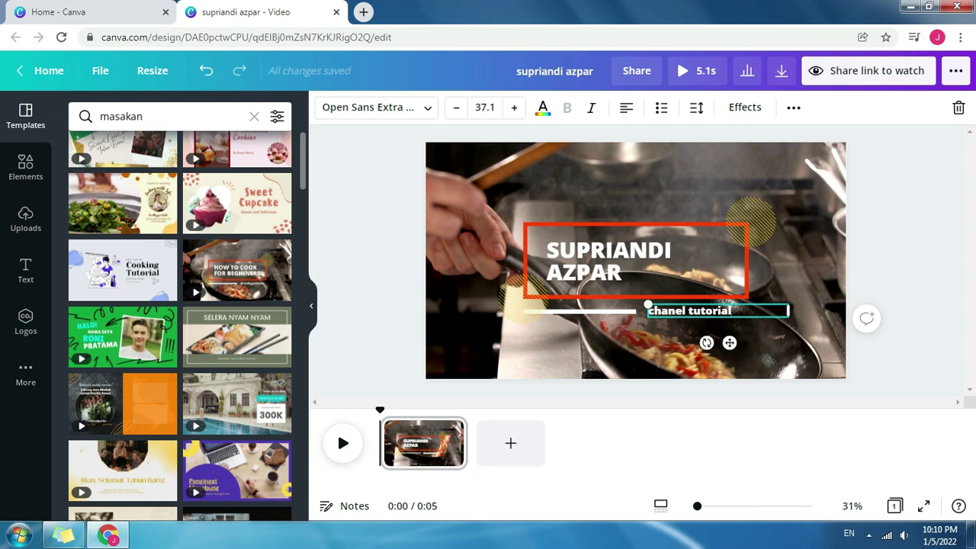
{"action": "key", "text": "Escape"}
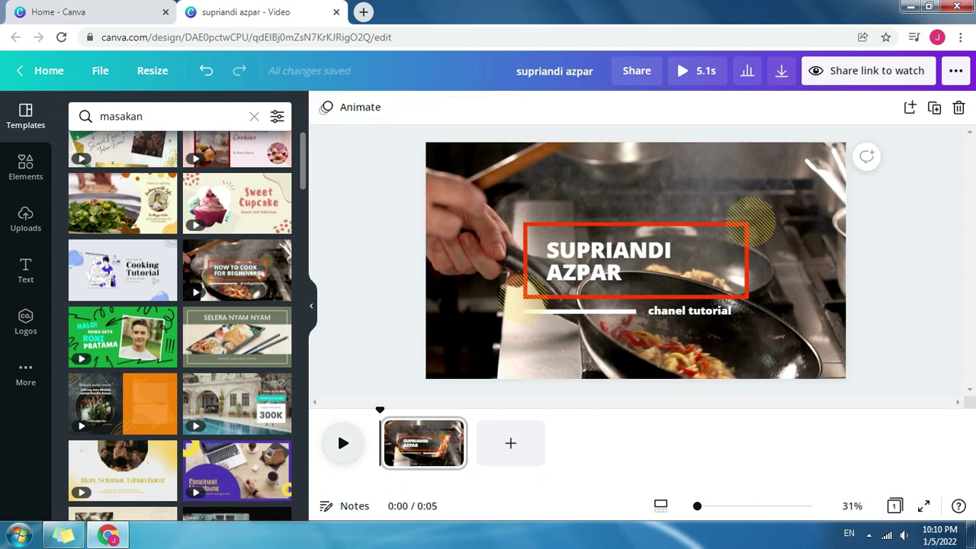
{"action": "key", "text": "space"}
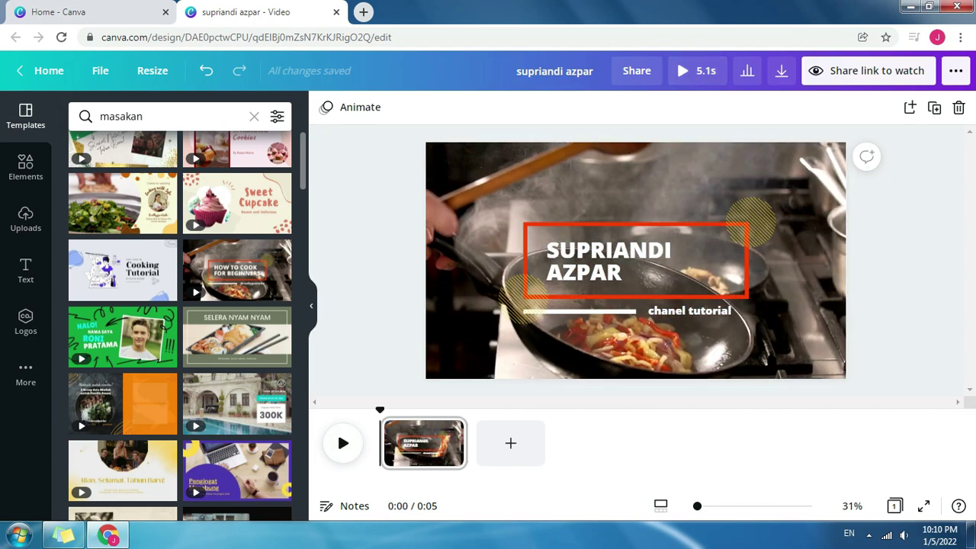
- Move the red frame to the top-left and place the name title inside it
{"action": "left_click", "coordinate": [610, 260]}
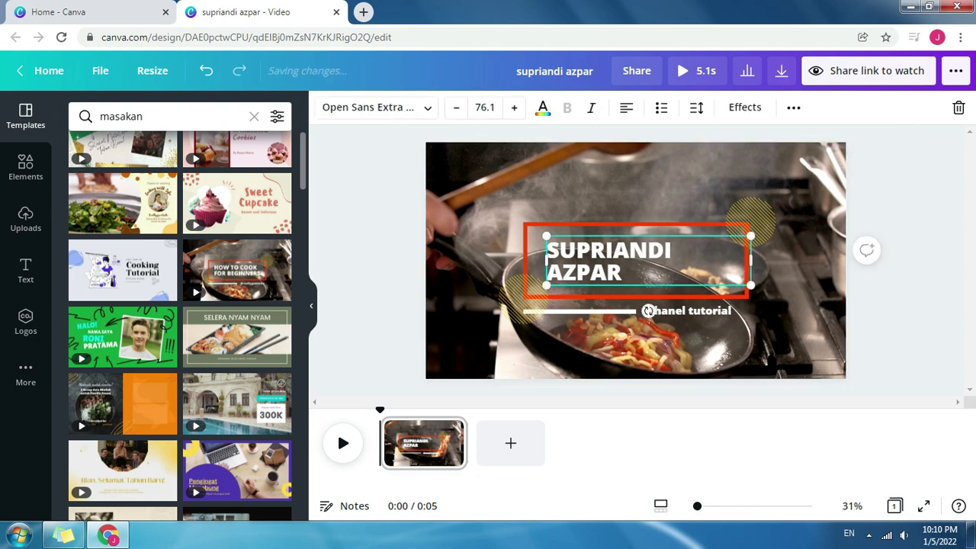
{"action": "key", "text": "Tab"}
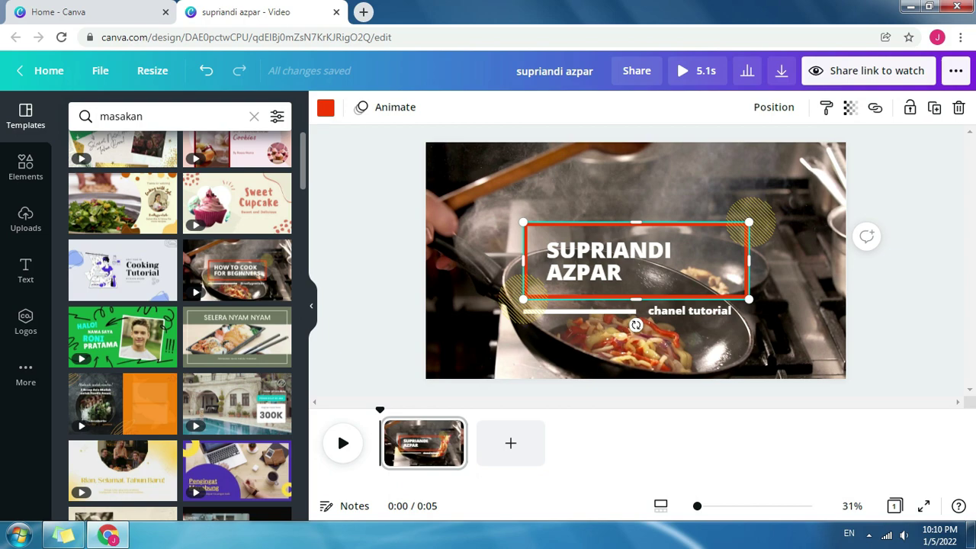
{"action": "left_click_drag", "start_coordinate": [635, 261], "coordinate": [555, 196]}
{"action": "left_click", "coordinate": [553, 247]}
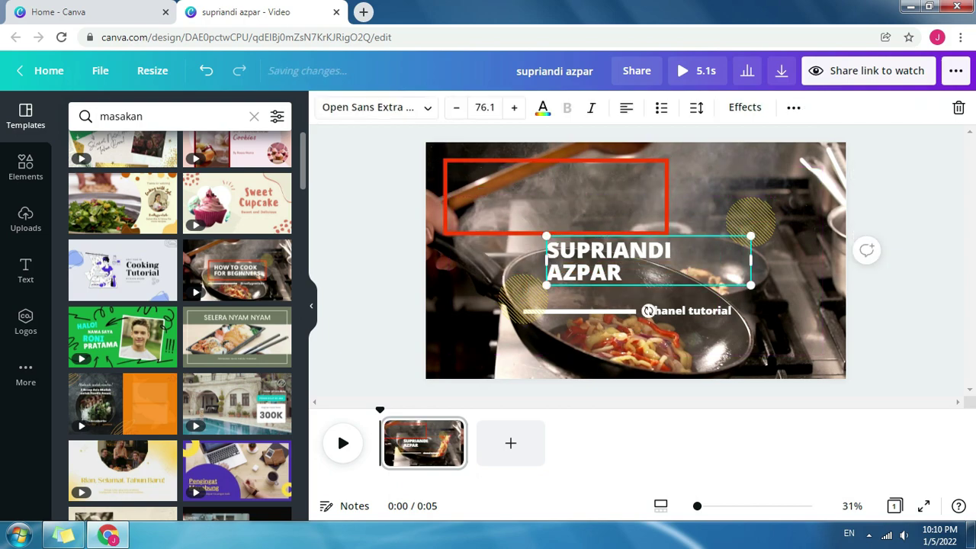
{"action": "left_click_drag", "start_coordinate": [553, 247], "coordinate": [494, 177]}
- Place 'chanel tutorial' and its white underline just below the red frame, then preview
{"action": "left_click", "coordinate": [690, 310]}
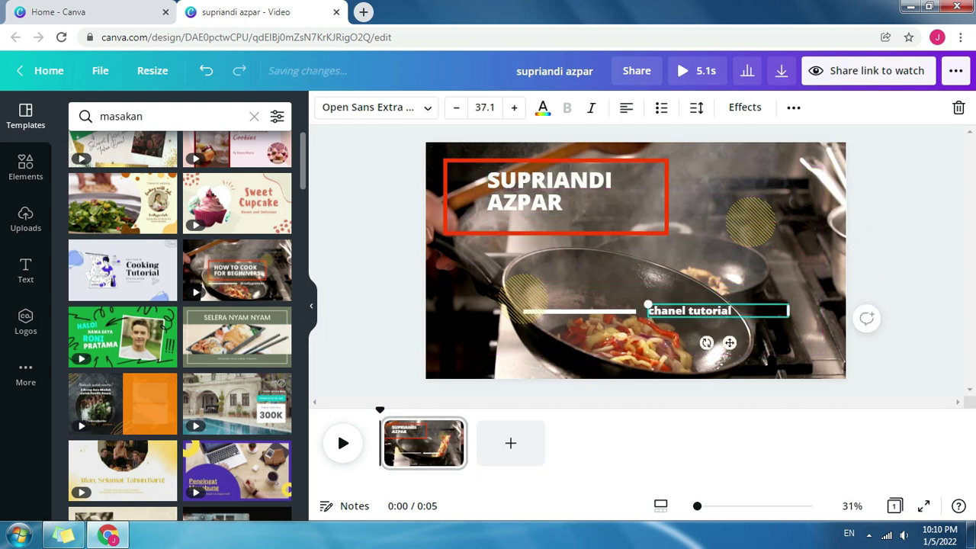
{"action": "left_click_drag", "start_coordinate": [690, 310], "coordinate": [644, 247]}
{"action": "left_click", "coordinate": [579, 311]}
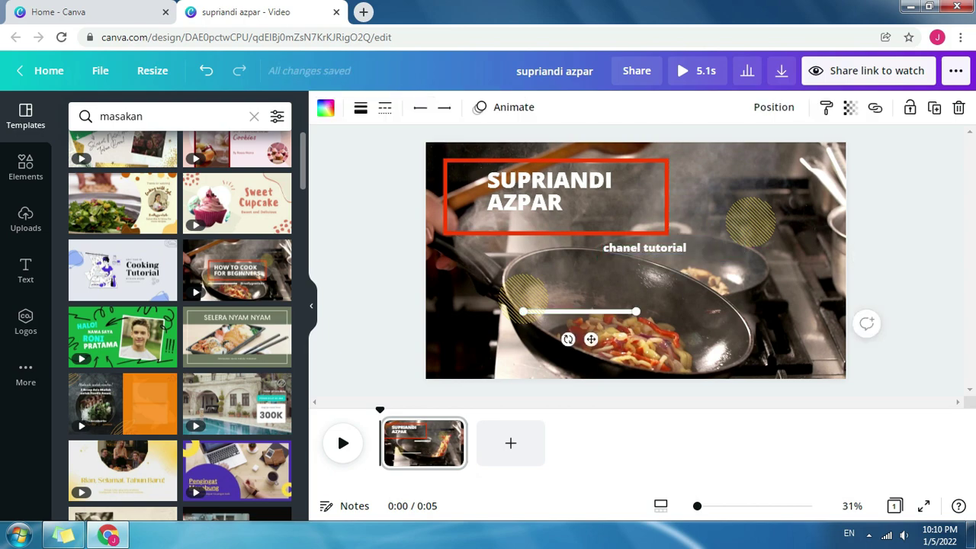
{"action": "left_click_drag", "start_coordinate": [579, 311], "coordinate": [645, 257]}
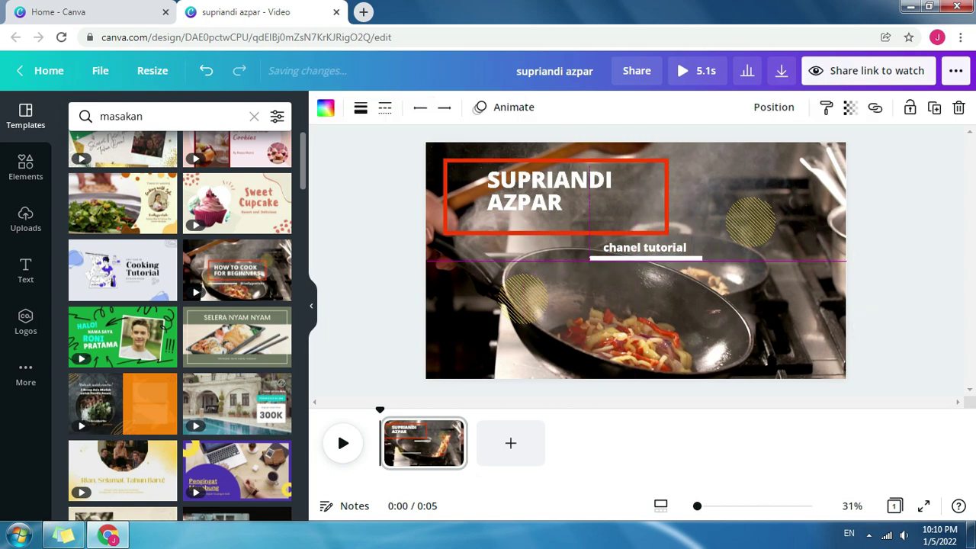
{"action": "key", "text": "Escape"}
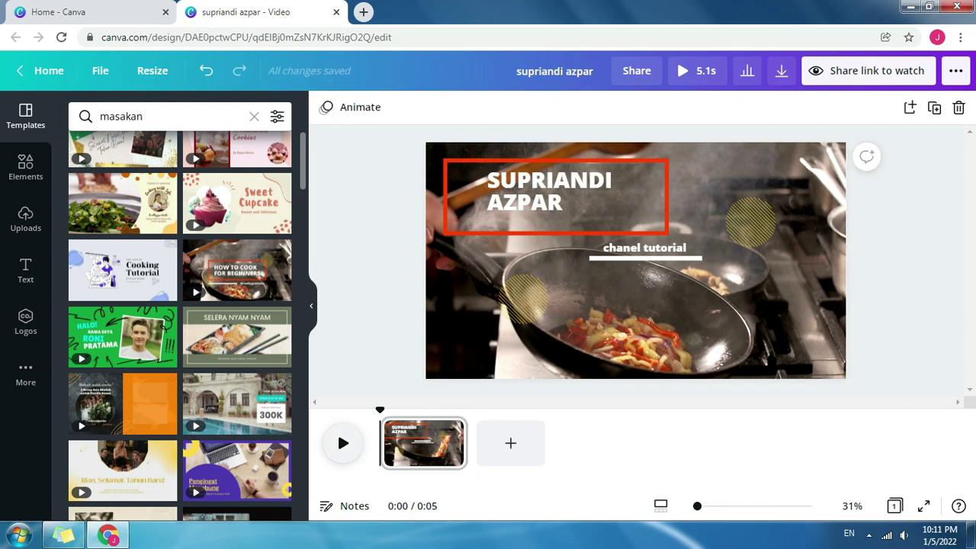
{"action": "left_click", "coordinate": [342, 442]}
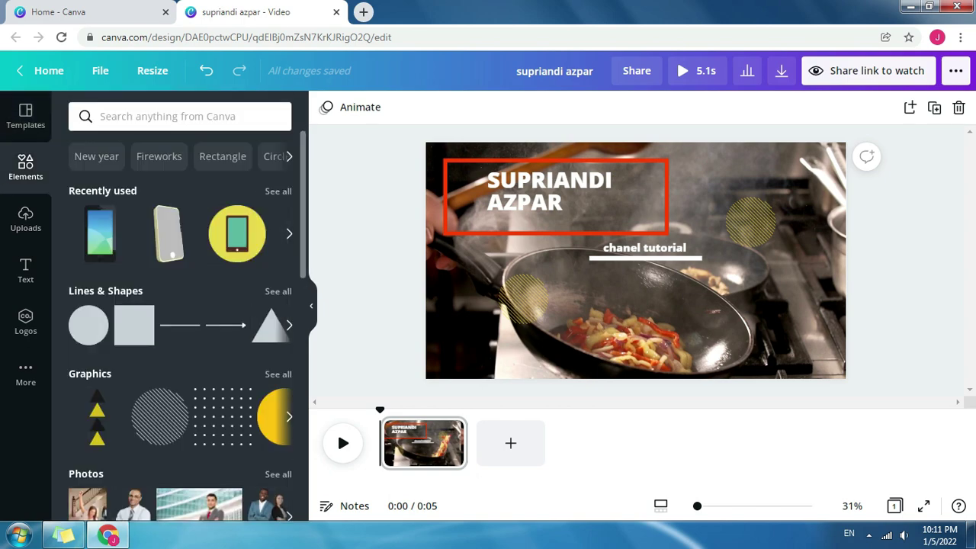
- Add the red SUBSCRIBE button graphic from a 'subscribe' elements search
{"action": "left_click", "coordinate": [152, 115]}
{"action": "type", "text": "s"}
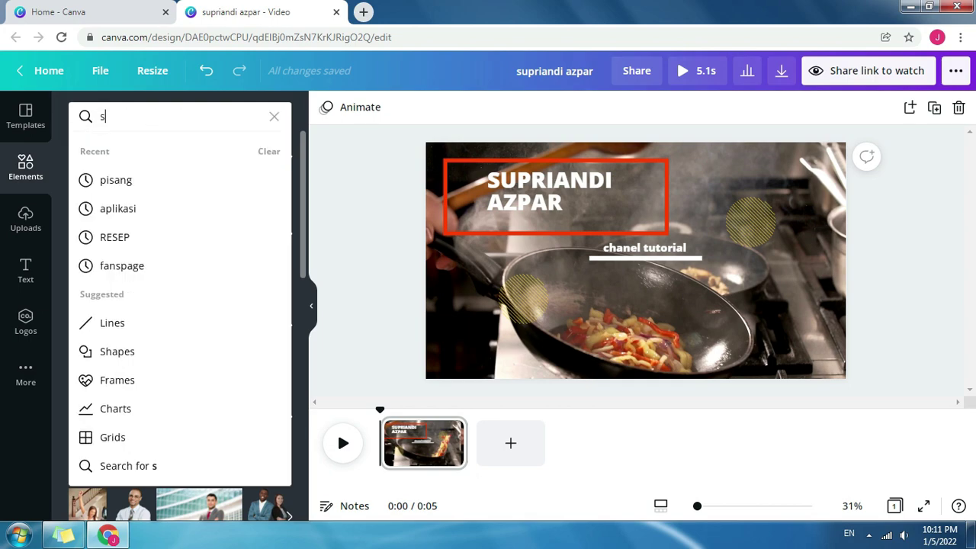
{"action": "type", "text": "ubscri"}
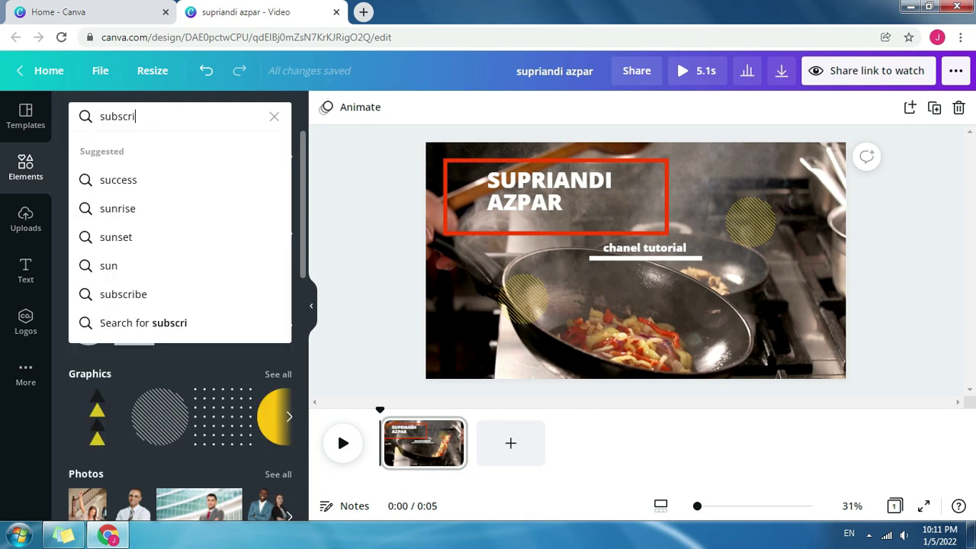
{"action": "type", "text": "be"}
{"action": "key", "text": "Return"}
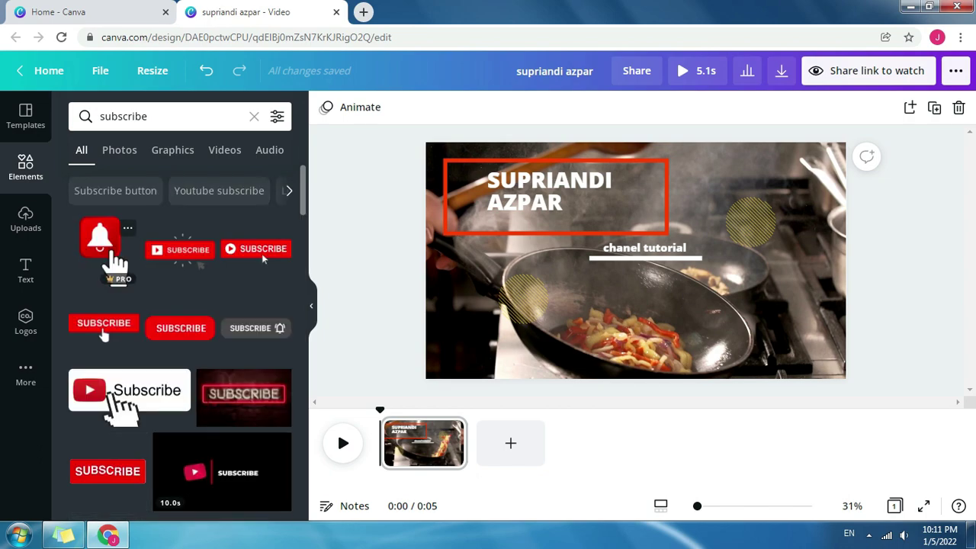
{"action": "left_click", "coordinate": [103, 334]}
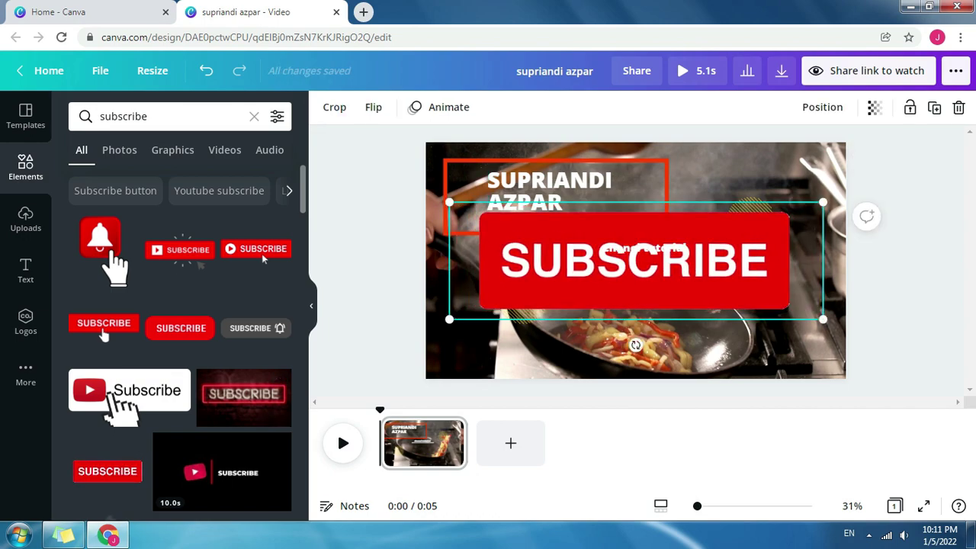
- Shrink the SUBSCRIBE button, place it left below the subtitle, and preview
{"action": "left_click_drag", "start_coordinate": [449, 202], "coordinate": [640, 263]}
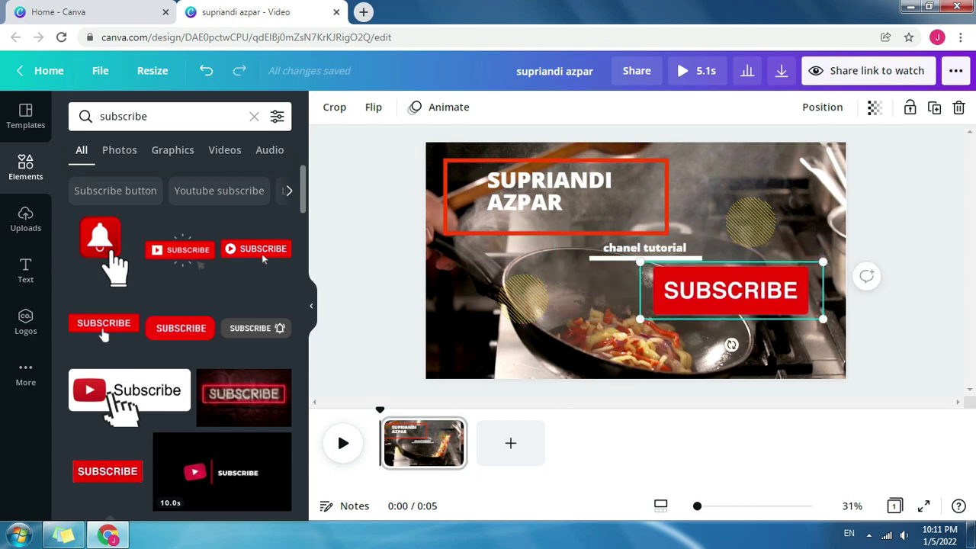
{"action": "left_click_drag", "start_coordinate": [730, 290], "coordinate": [533, 287]}
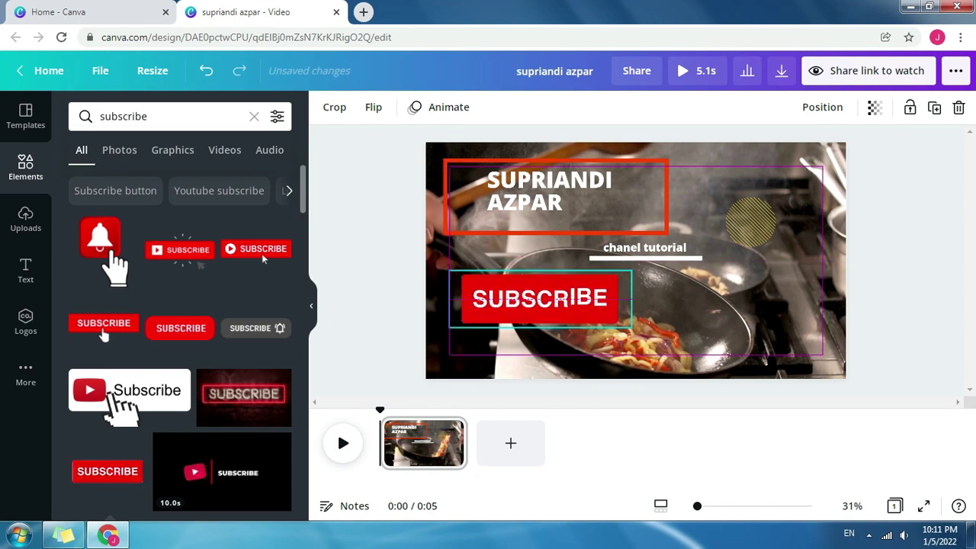
{"action": "key", "text": "Left"}
{"action": "key", "text": "Left"}
{"action": "key", "text": "Up"}
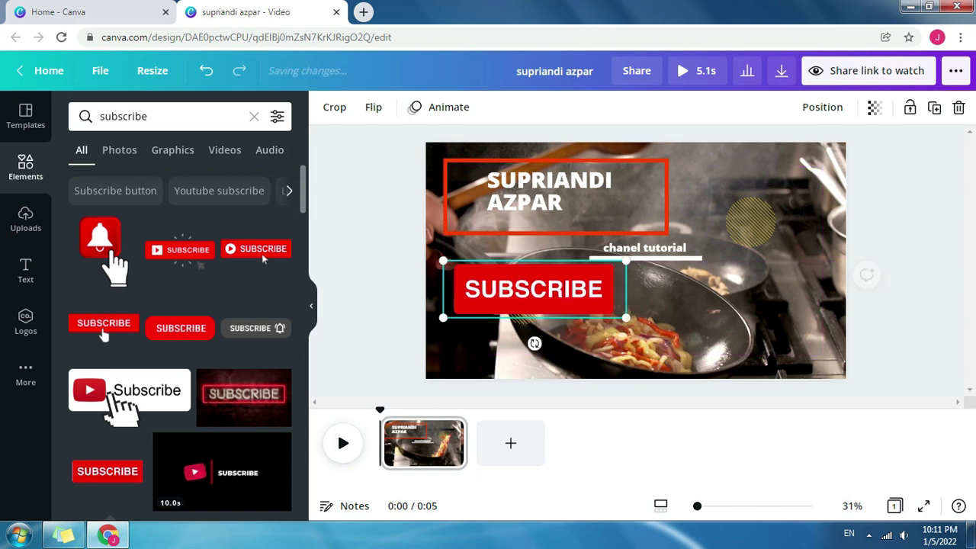
{"action": "key", "text": "space"}
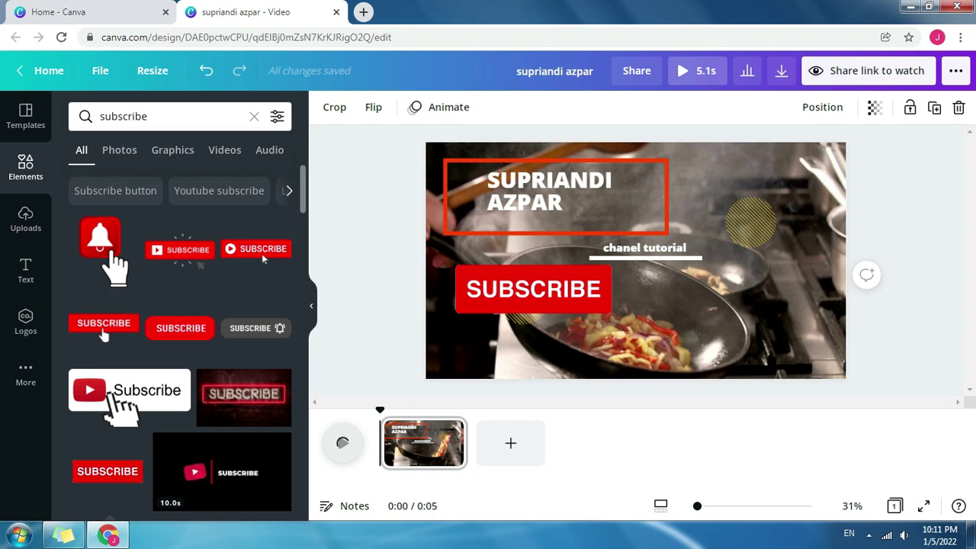